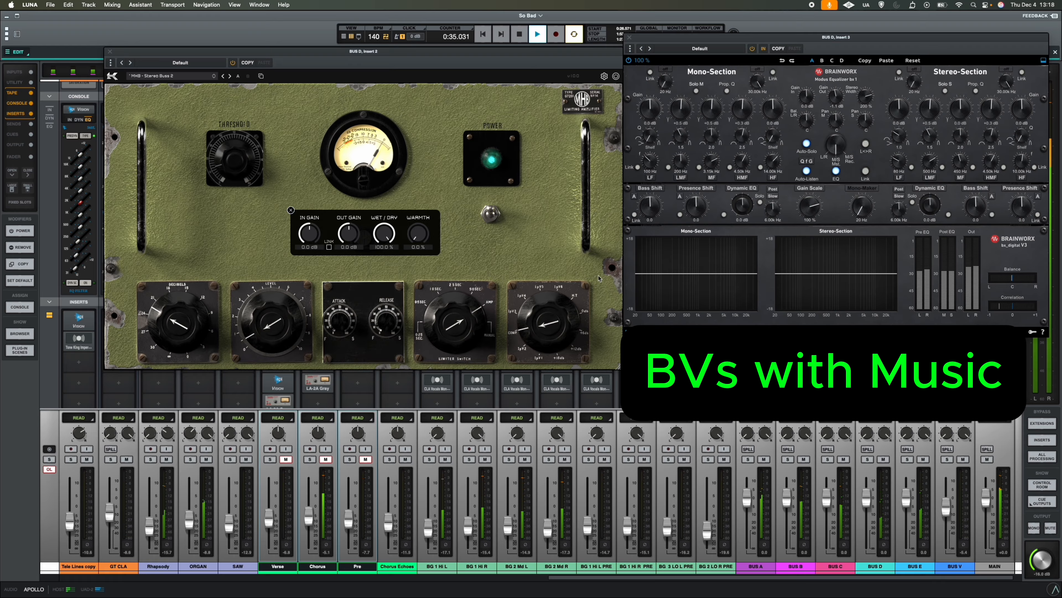
# Step: Compare BUS D during full-mix playback with bx_digital V3 and the MHB compressor bypassed and re-enabled
pyautogui.click(752, 49)
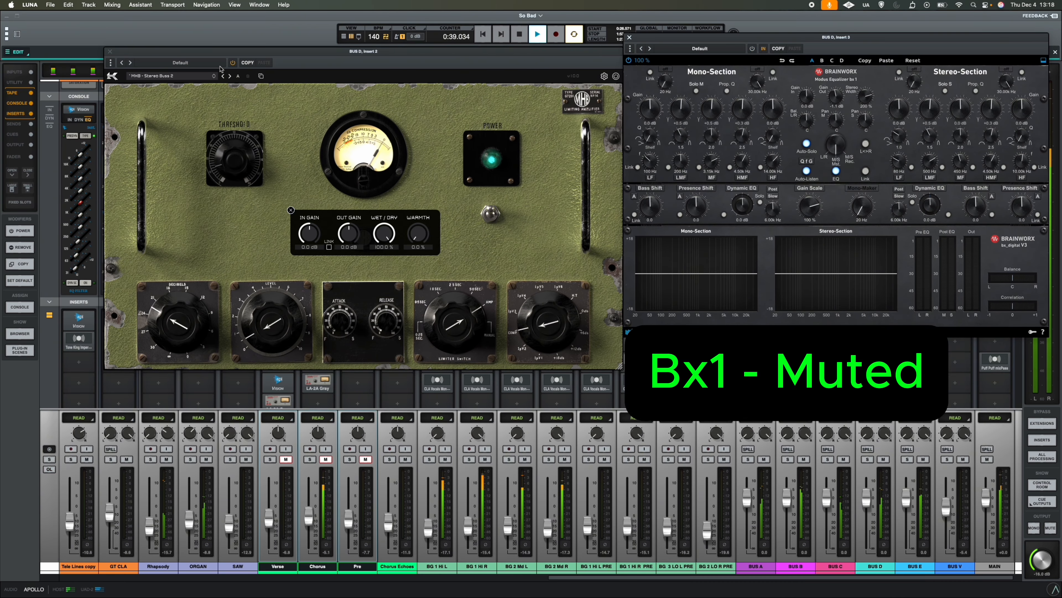
pyautogui.click(232, 63)
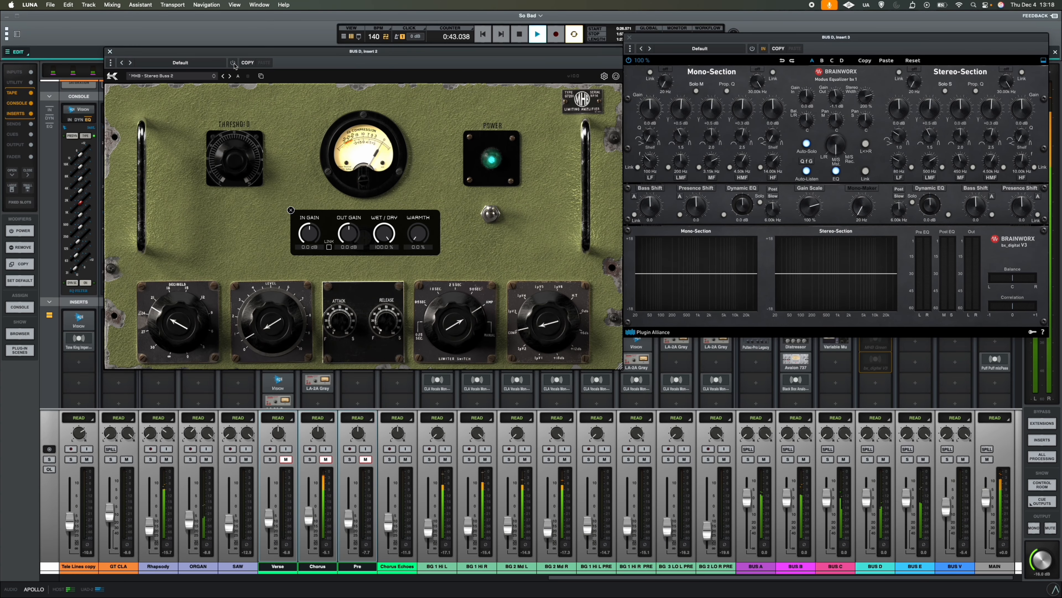
pyautogui.click(233, 62)
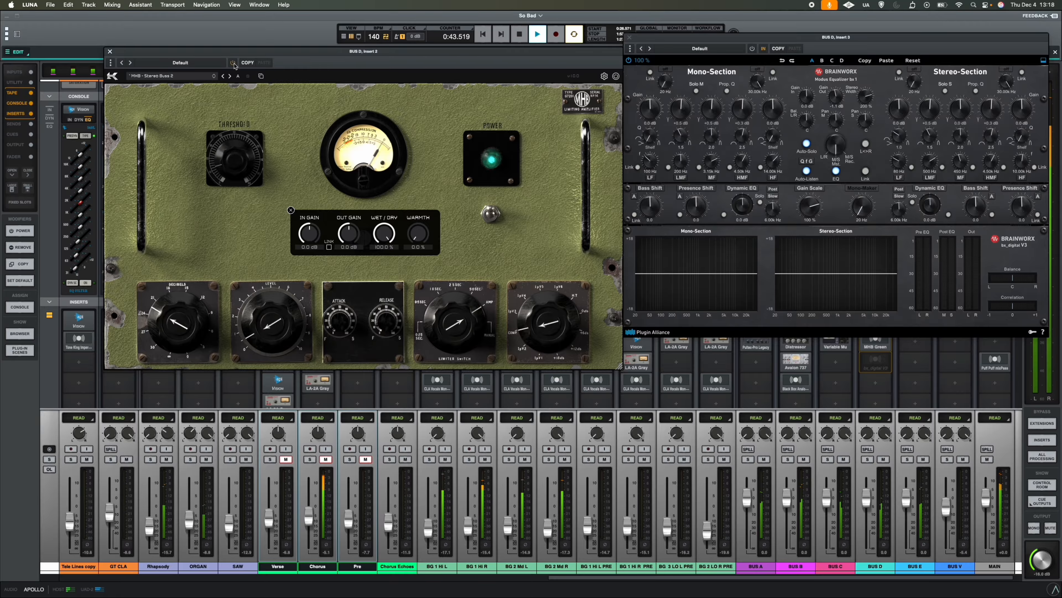
pyautogui.click(751, 49)
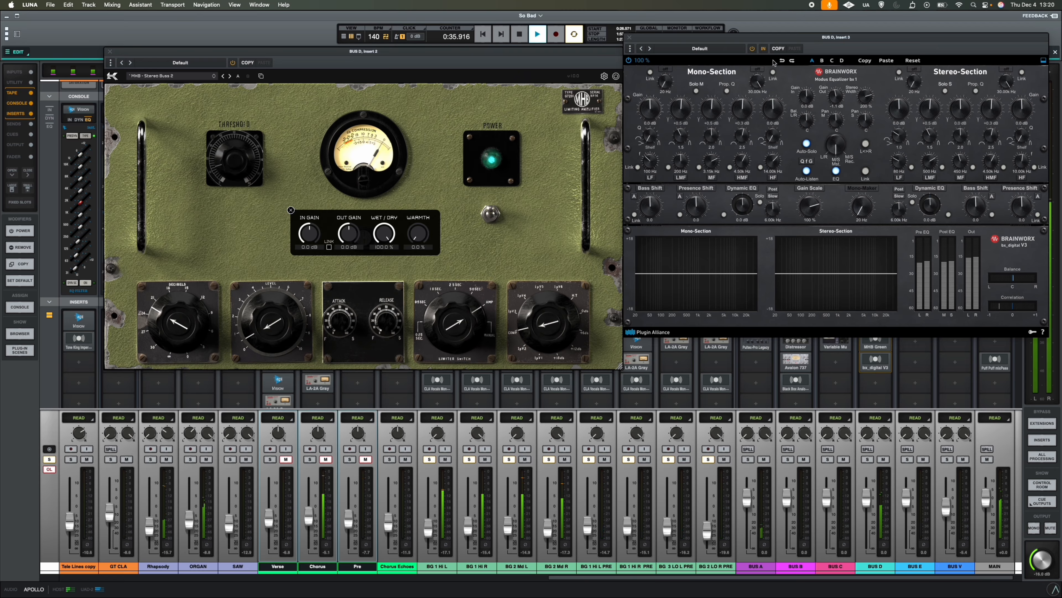
# Step: Compare the soloed background vocals with BUS D's bx_digital V3 and MHB compressor bypassed and re-enabled
pyautogui.click(753, 48)
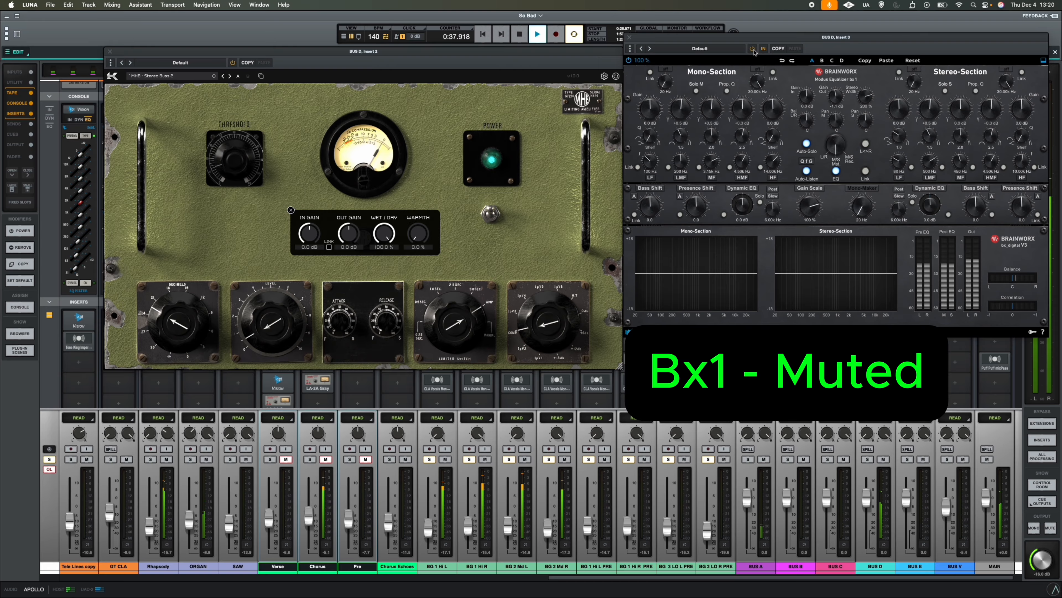
pyautogui.click(233, 63)
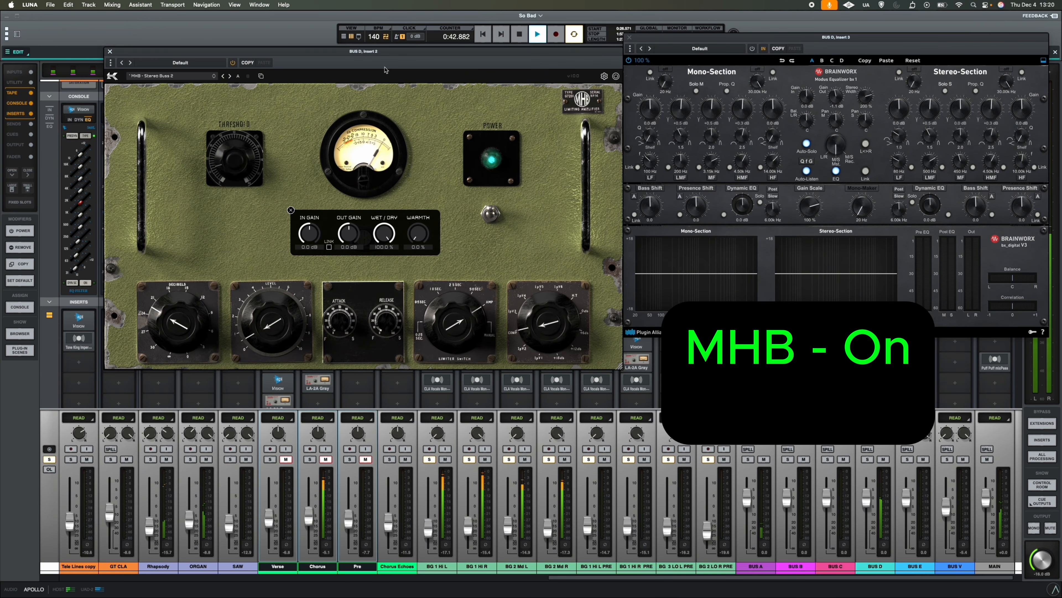
pyautogui.click(753, 48)
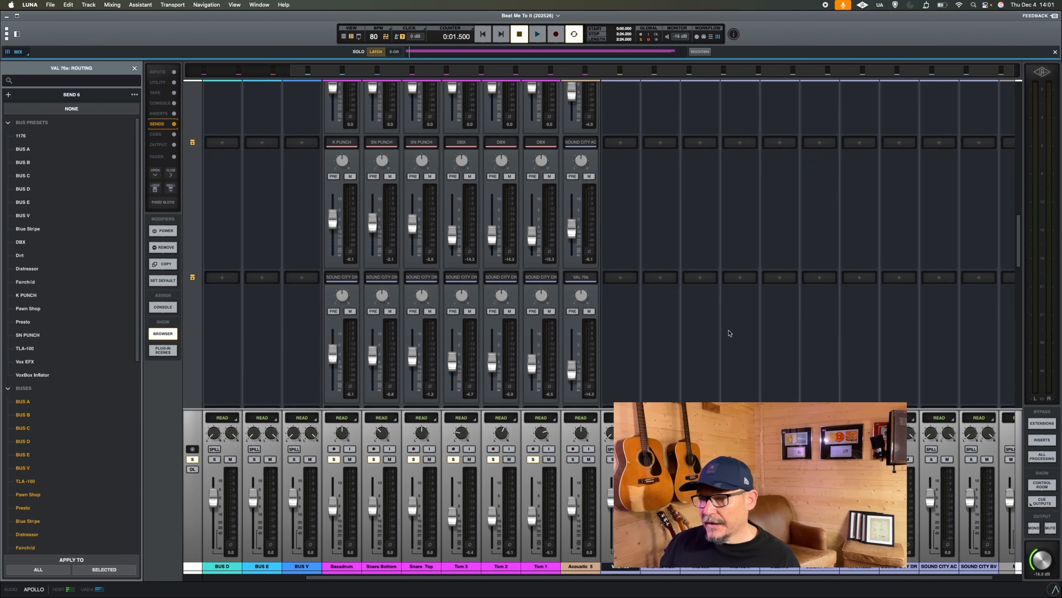
# Step: Examine the reverb and delay plug-ins on the VAL 70s, DELAYS, OCEAN WAY and HITSVILLE buses, closing the front plug-in window
pyautogui.click(620, 147)
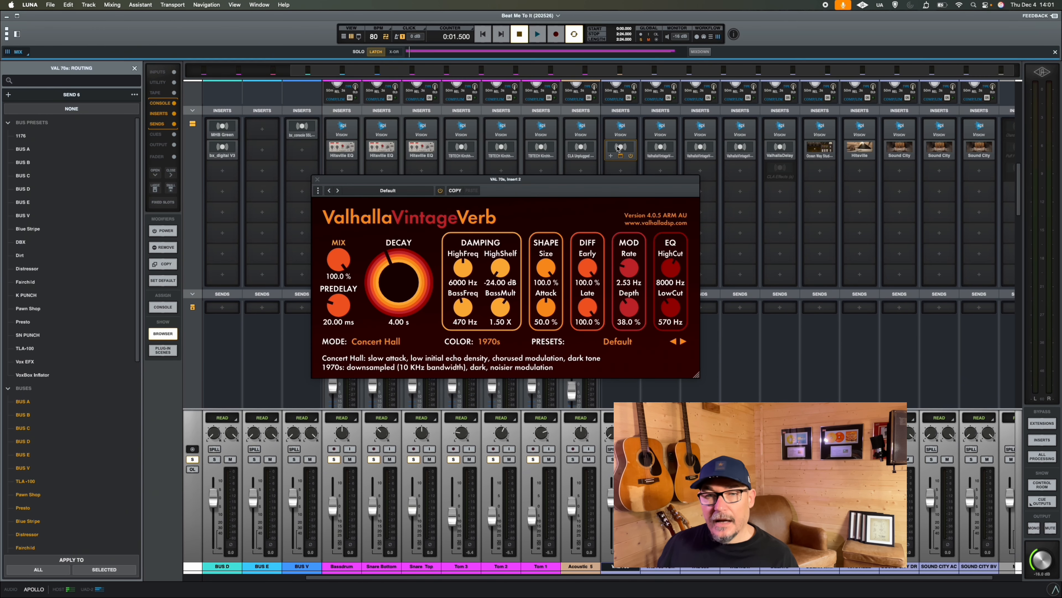
pyautogui.click(779, 147)
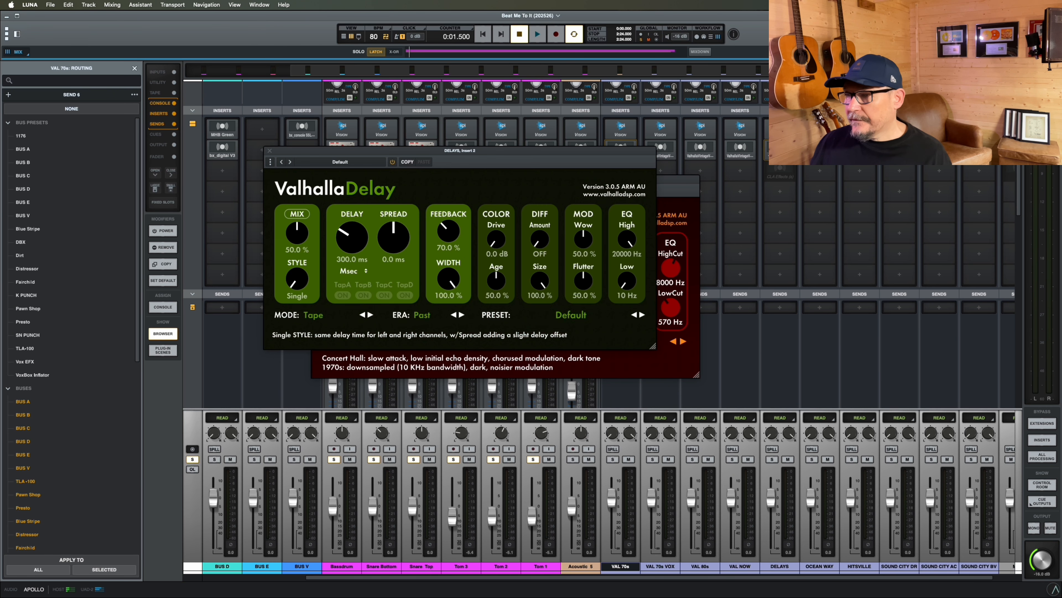
pyautogui.click(820, 147)
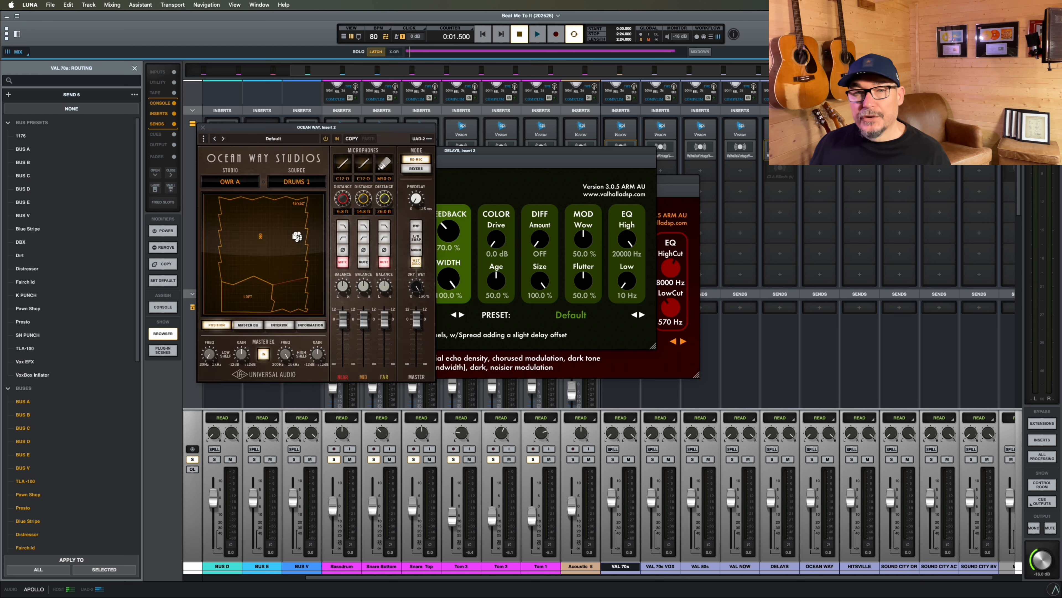
pyautogui.click(859, 147)
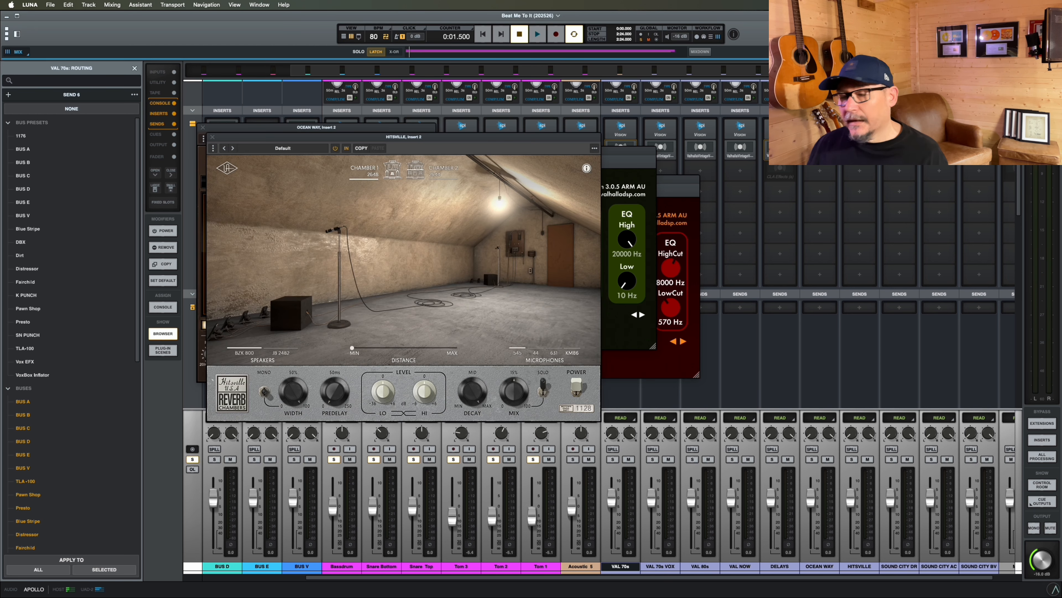
pyautogui.press('super+w')
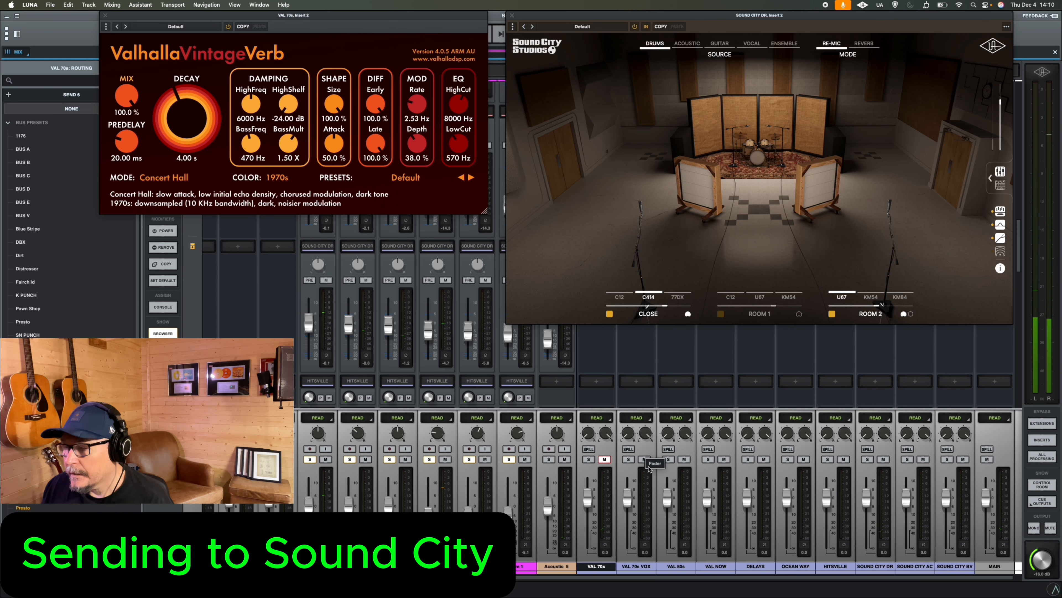
# Step: Unmute the VAL 70s bus and raise the Bassdrum, Snare Bottom and Snare Top sends to SOUND CITY DR during playback
pyautogui.click(605, 460)
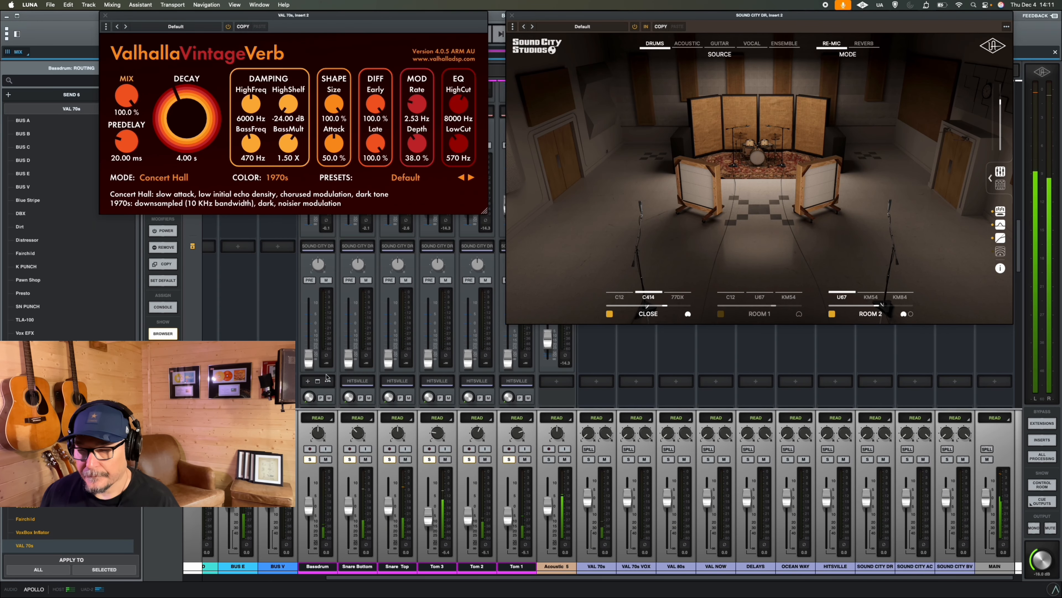
pyautogui.moveTo(314, 367); pyautogui.dragTo(349, 327)
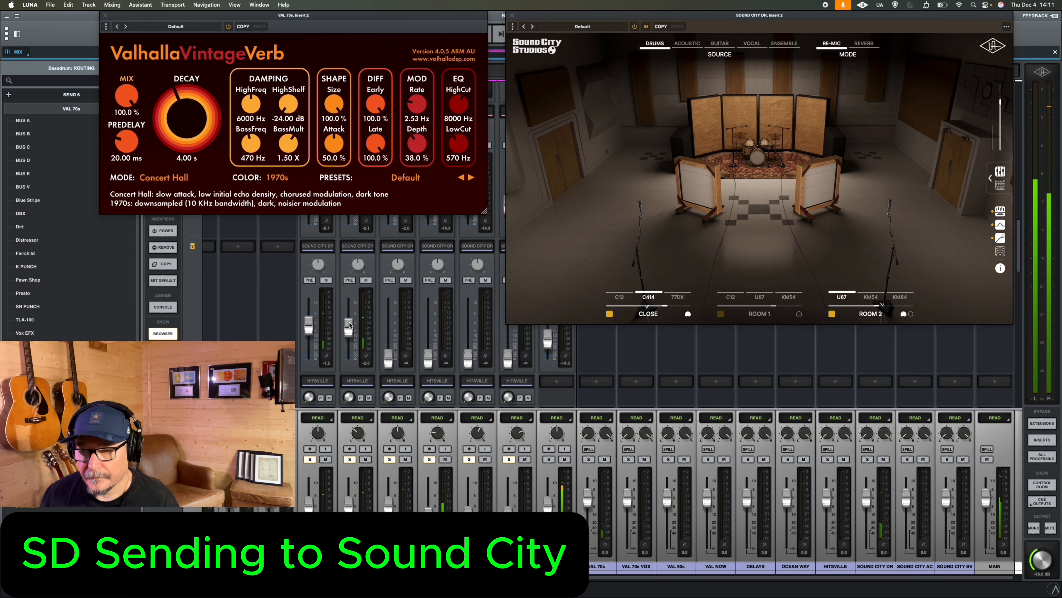
pyautogui.moveTo(386, 357); pyautogui.dragTo(387, 323)
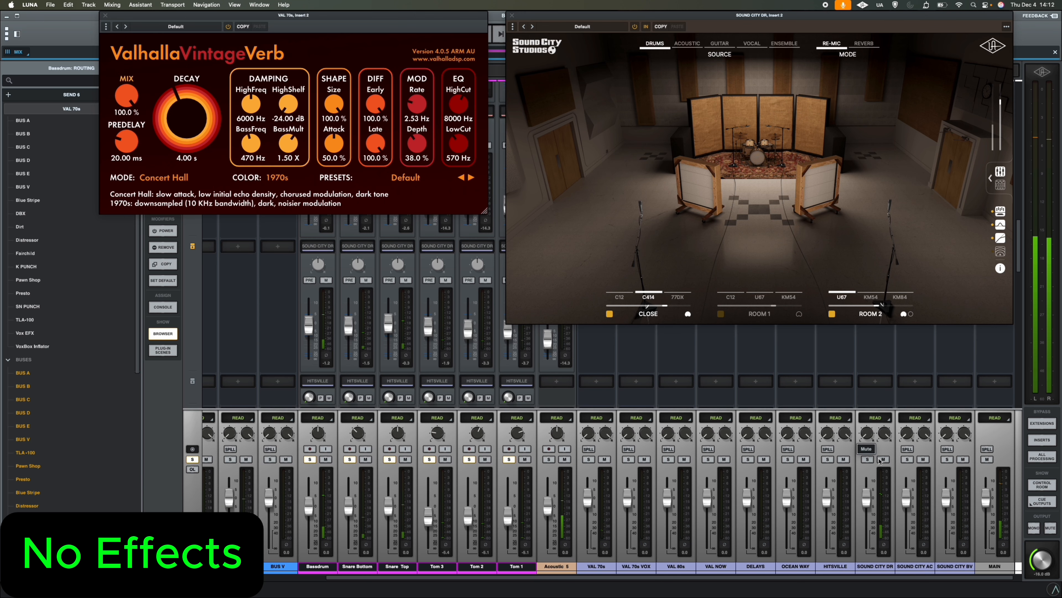
# Step: Mute and unmute the SOUND CITY DR bus to compare the drums without and with the room effect
pyautogui.click(883, 459)
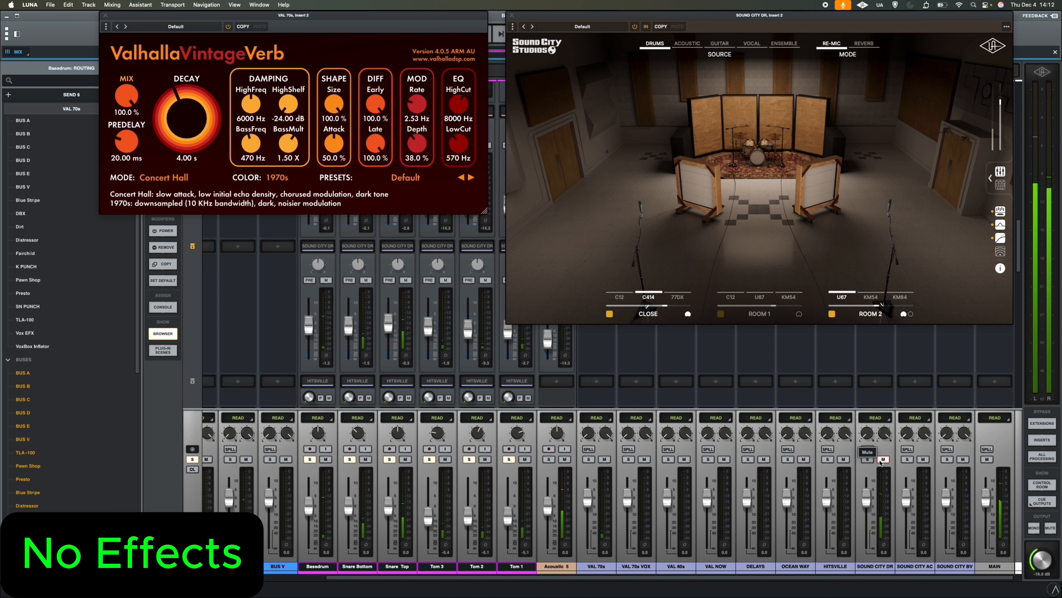
pyautogui.click(882, 460)
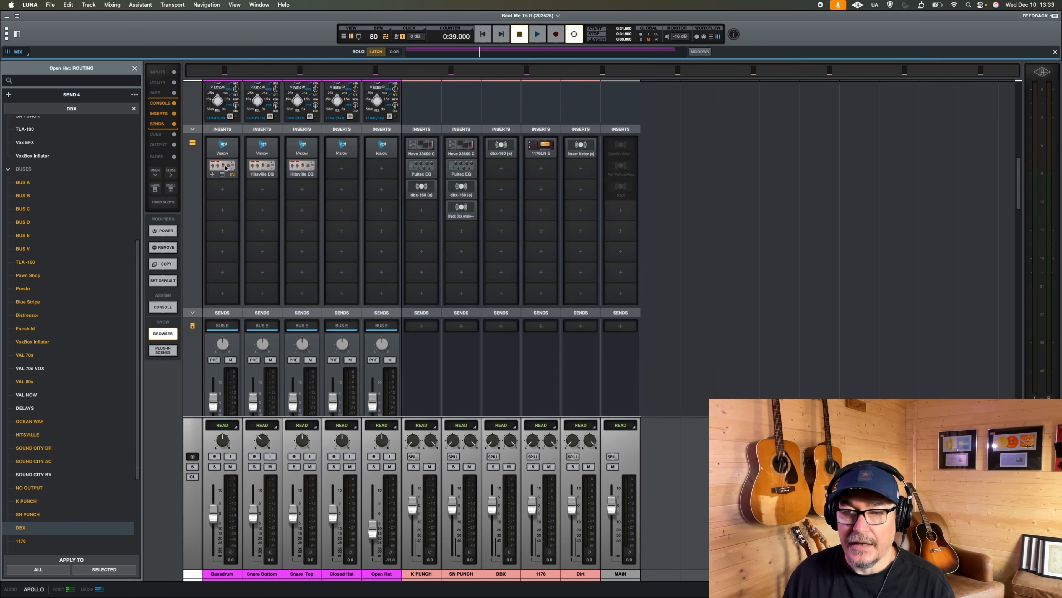
# Step: Open the Hitsville EQ on the Bassdrum and Snare Bottom channels and arrange both windows clear of the mixer channels
pyautogui.click(226, 168)
pyautogui.moveTo(338, 114); pyautogui.dragTo(632, 91)
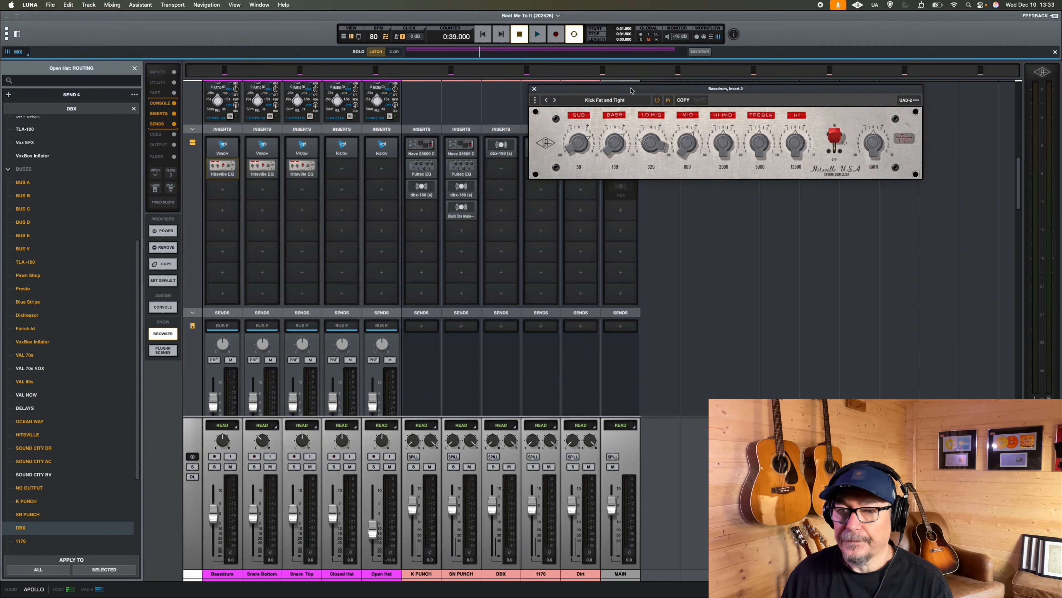
pyautogui.click(262, 168)
pyautogui.moveTo(373, 124); pyautogui.dragTo(655, 191)
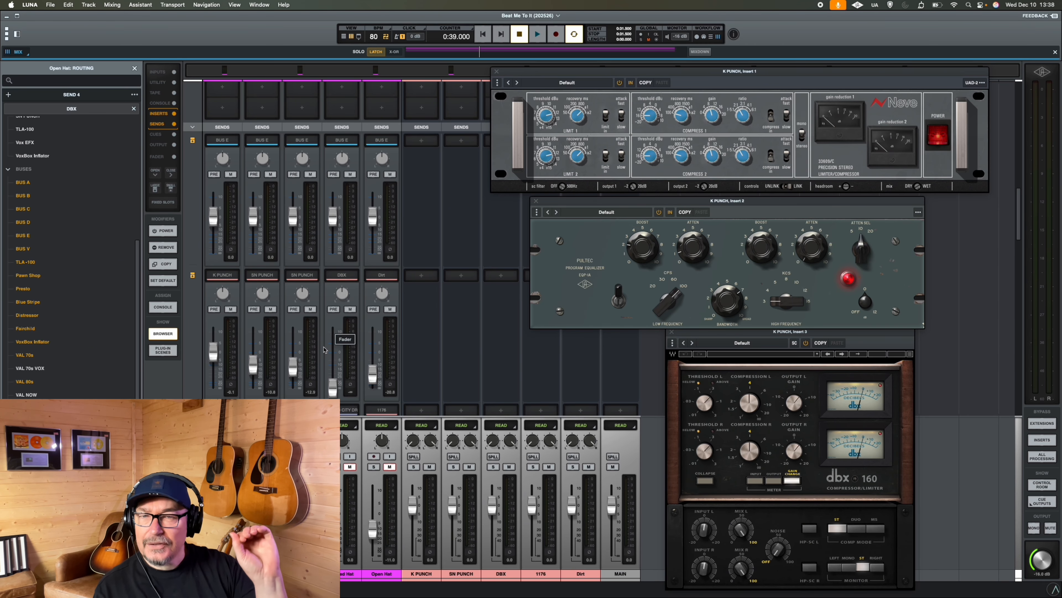
# Step: Play the drums and toggle the K PUNCH bus mute, rewinding to compare the kick with and without parallel processing
pyautogui.click(538, 33)
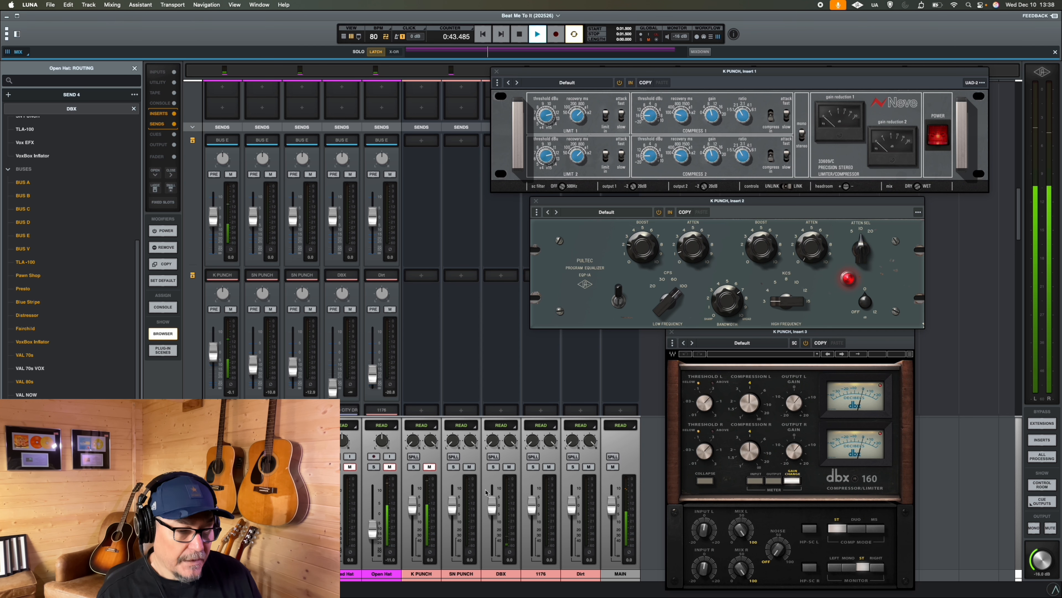
pyautogui.click(430, 467)
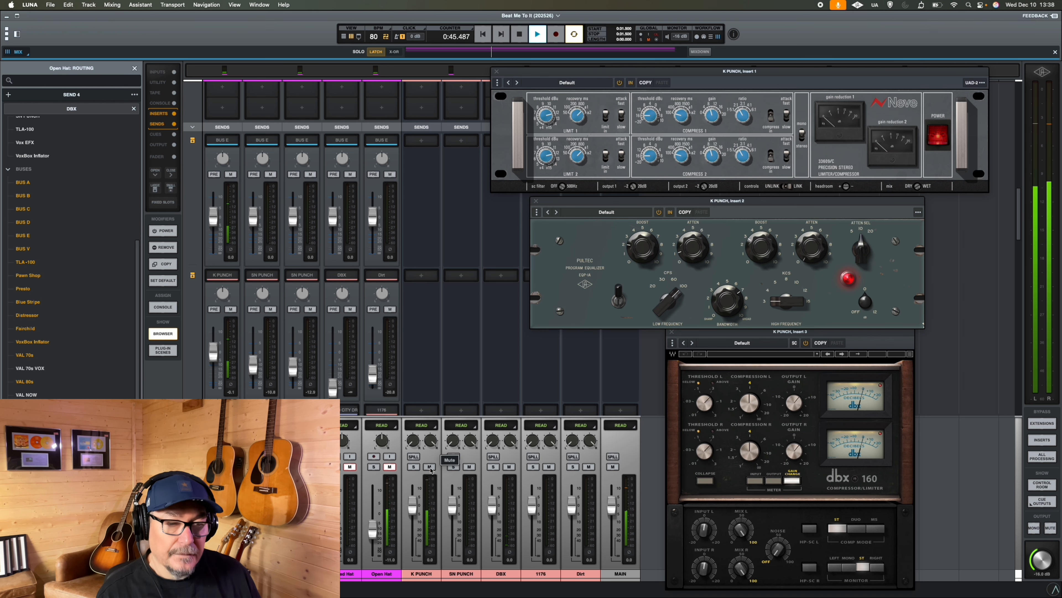
pyautogui.press('Left')
pyautogui.press('Left')
pyautogui.press('Left')
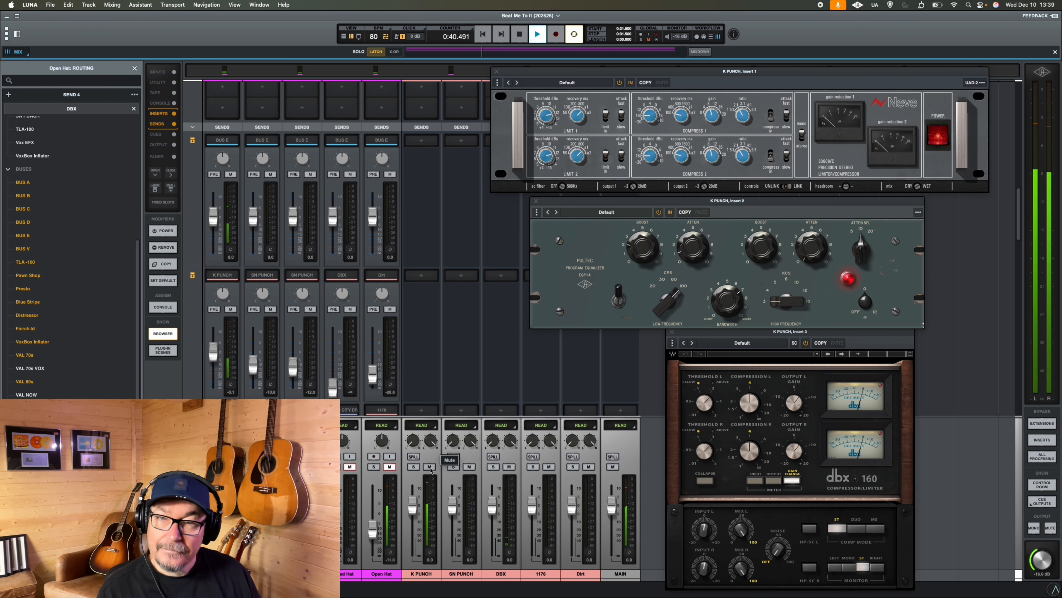
pyautogui.click(429, 467)
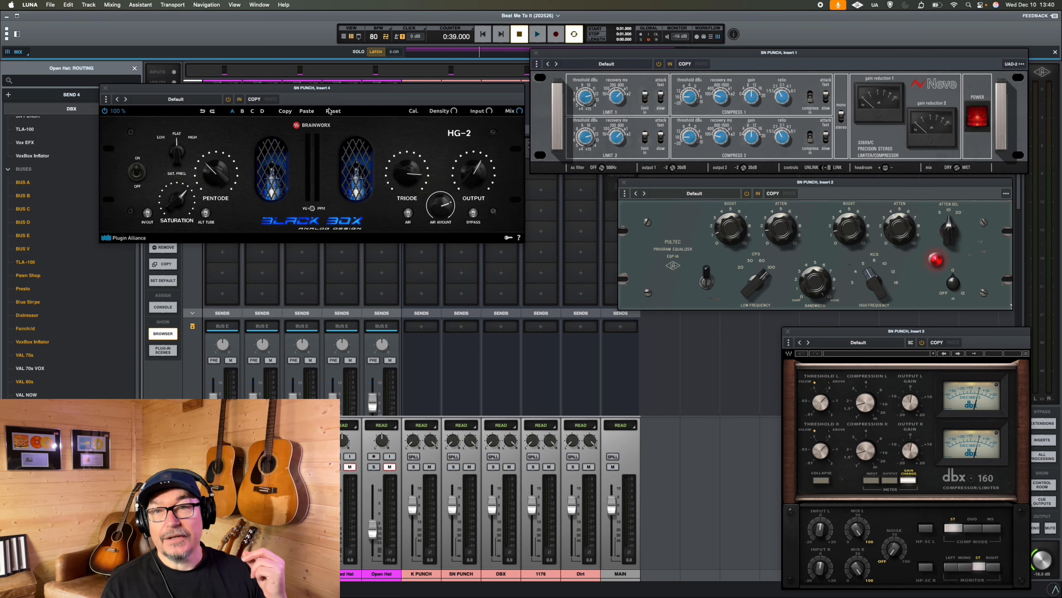
# Step: Play the drums, unmute the SN PUNCH bus to hear its effect on the snare, and stop playback
pyautogui.click(581, 231)
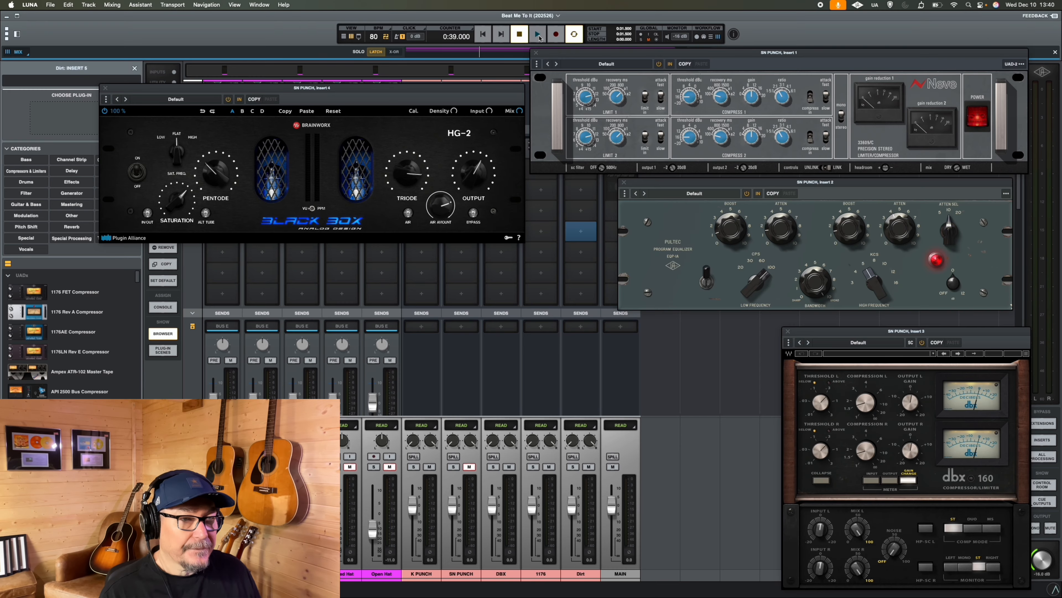
pyautogui.click(538, 35)
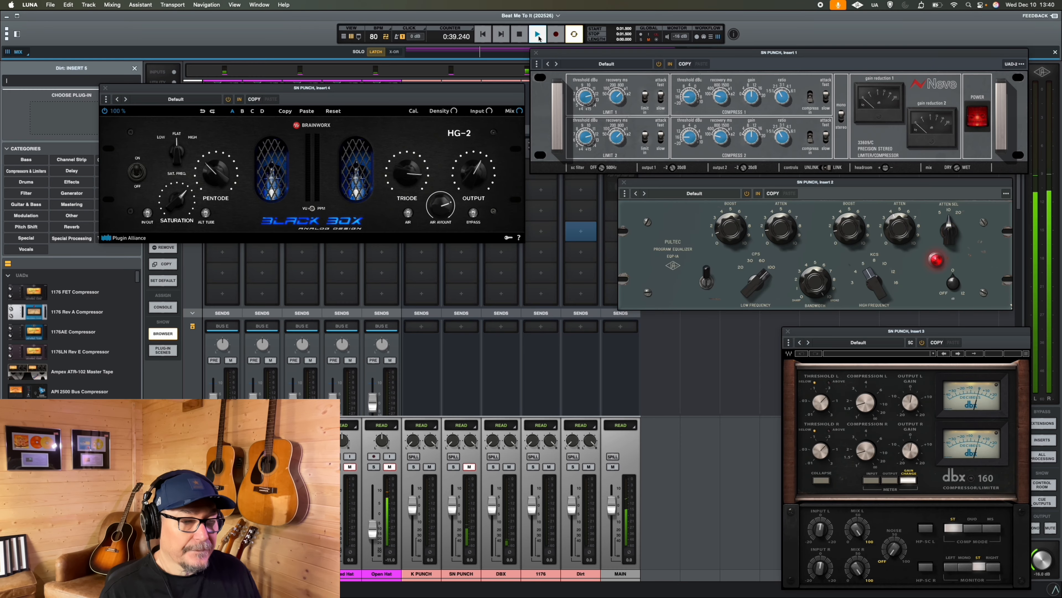
pyautogui.click(470, 468)
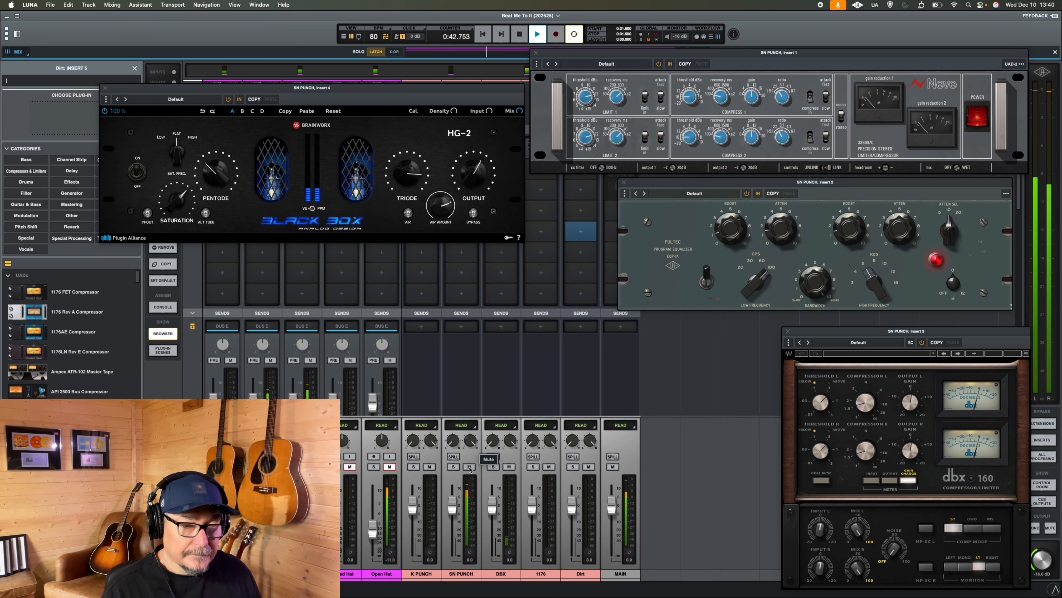
pyautogui.click(519, 36)
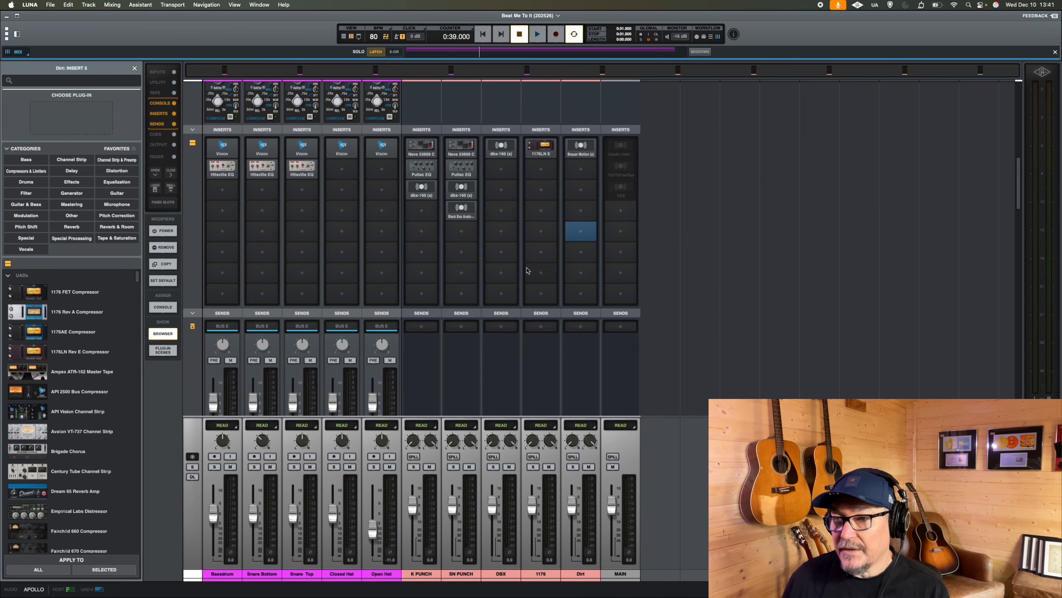
# Step: Examine the dbx 160 on the DBX bus, the 1176LN on the 1176 bus and the plug-in on the Dirt bus
pyautogui.click(502, 147)
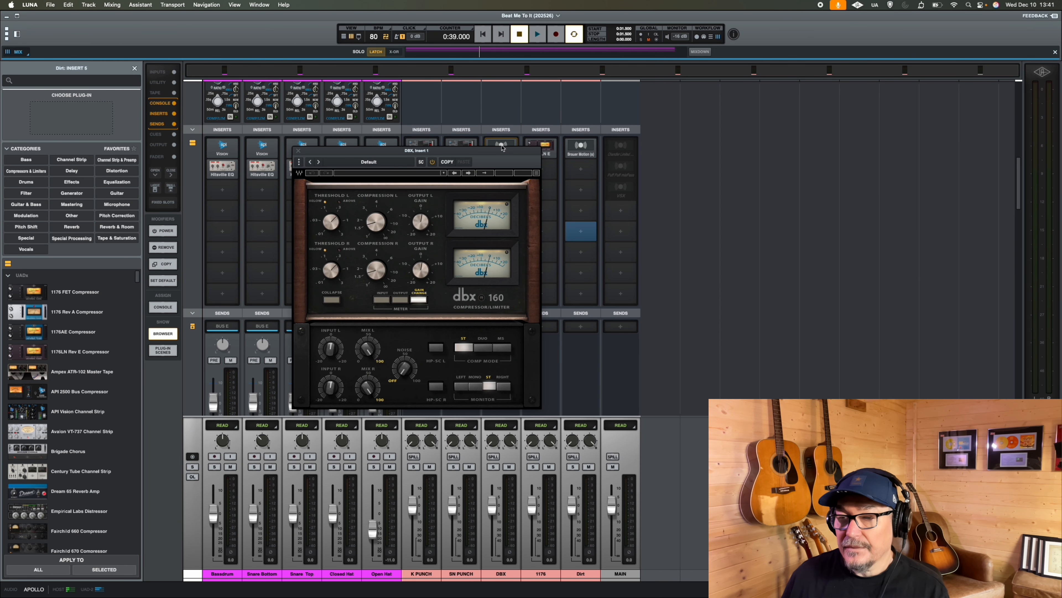
pyautogui.click(297, 150)
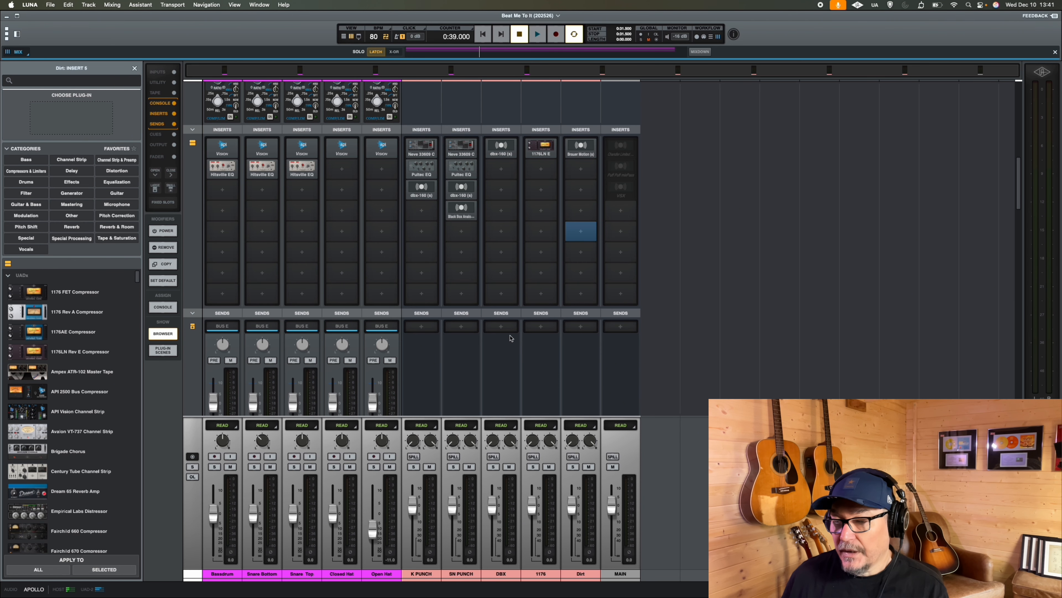
pyautogui.click(541, 145)
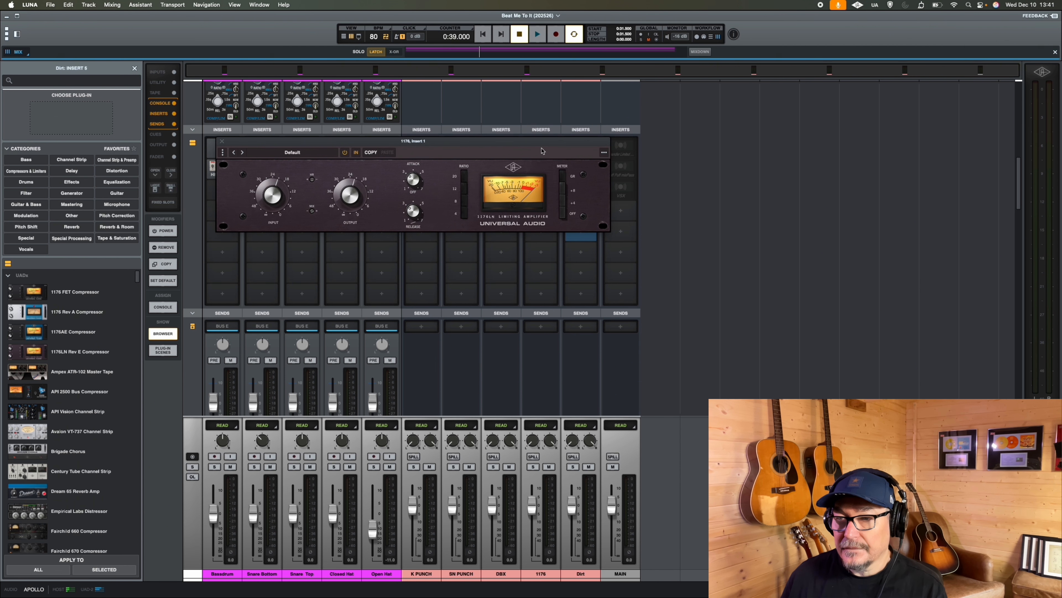
pyautogui.click(220, 142)
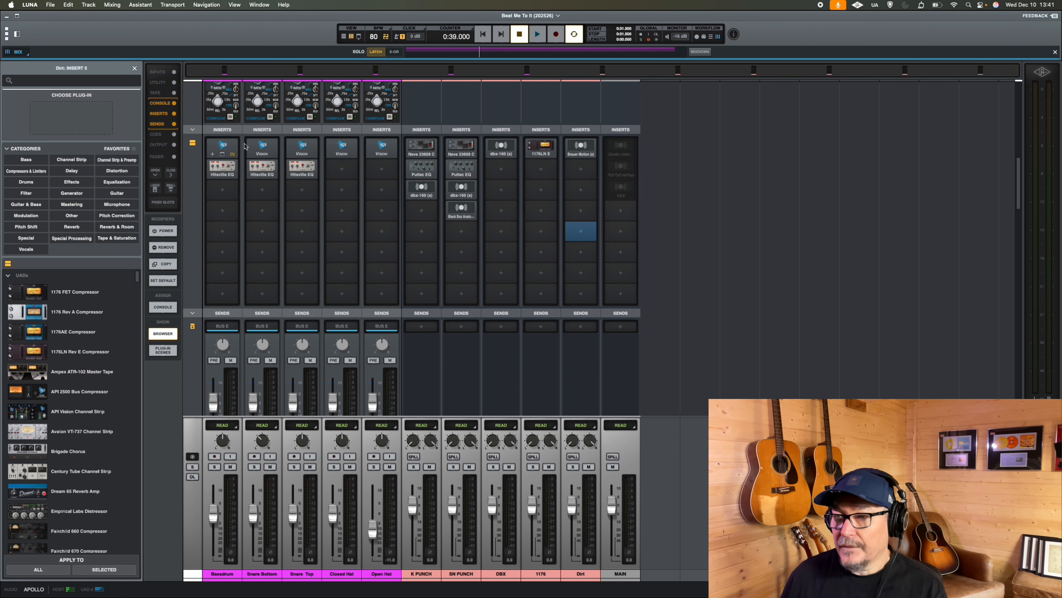
pyautogui.click(581, 146)
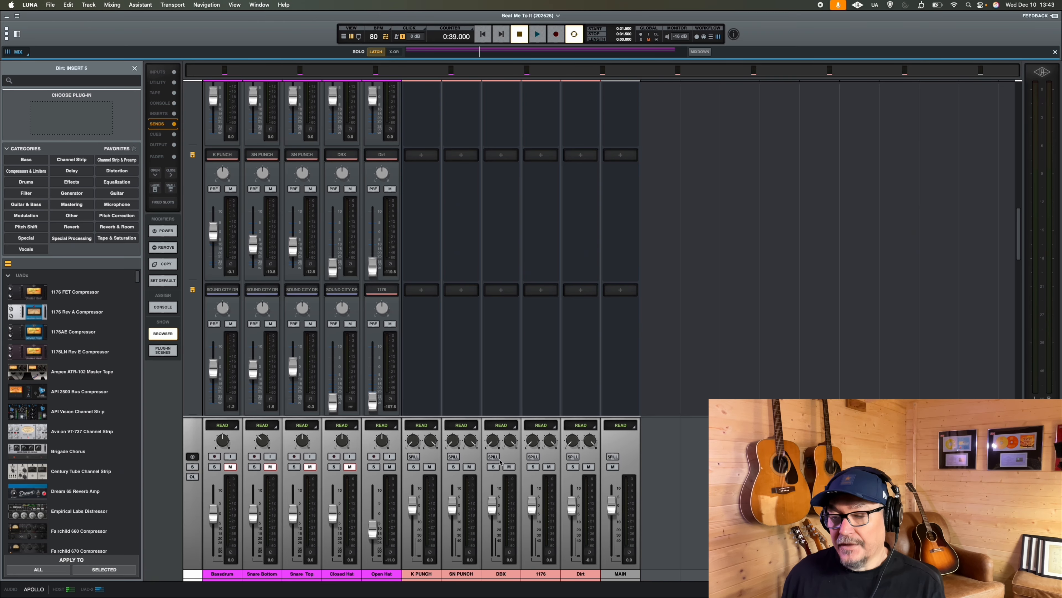
# Step: Play the drums, try a higher 1176 send on Open Hat, and raise its Dirt send to about -4.7 dB
pyautogui.click(537, 35)
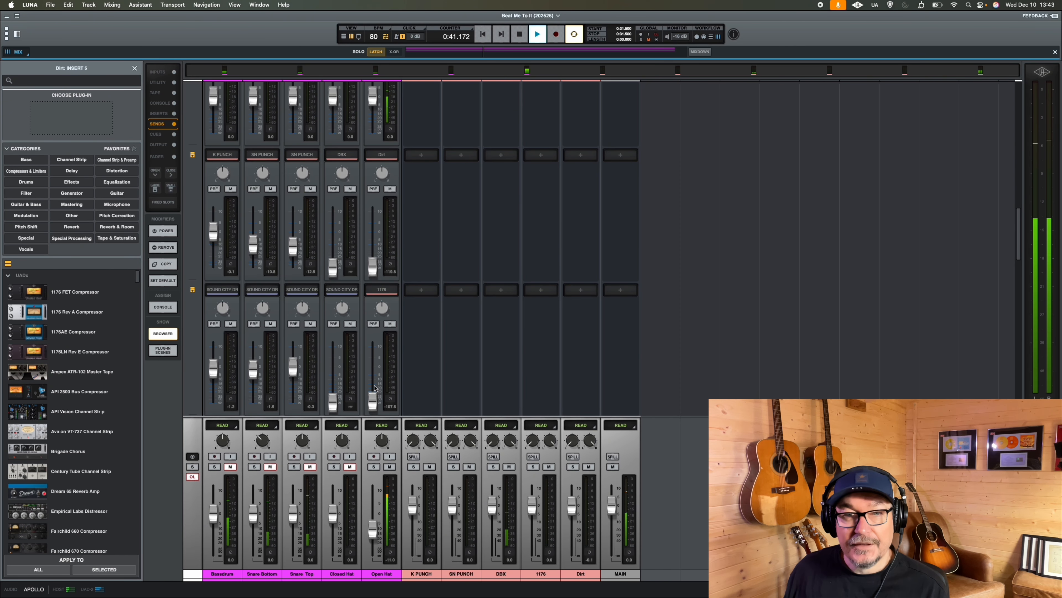
pyautogui.moveTo(374, 403); pyautogui.dragTo(366, 382)
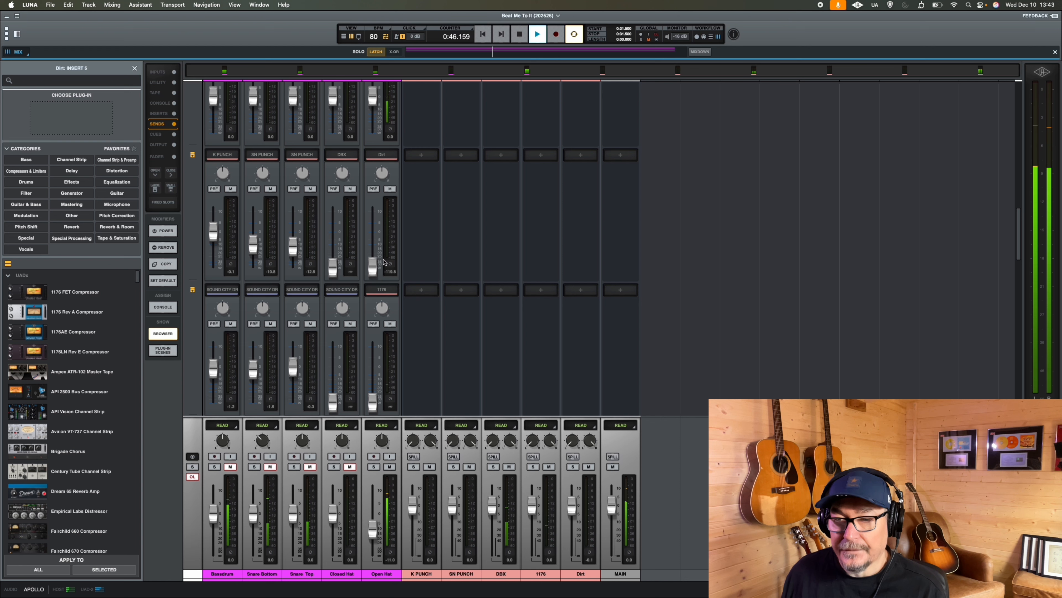
pyautogui.moveTo(371, 266); pyautogui.dragTo(364, 231)
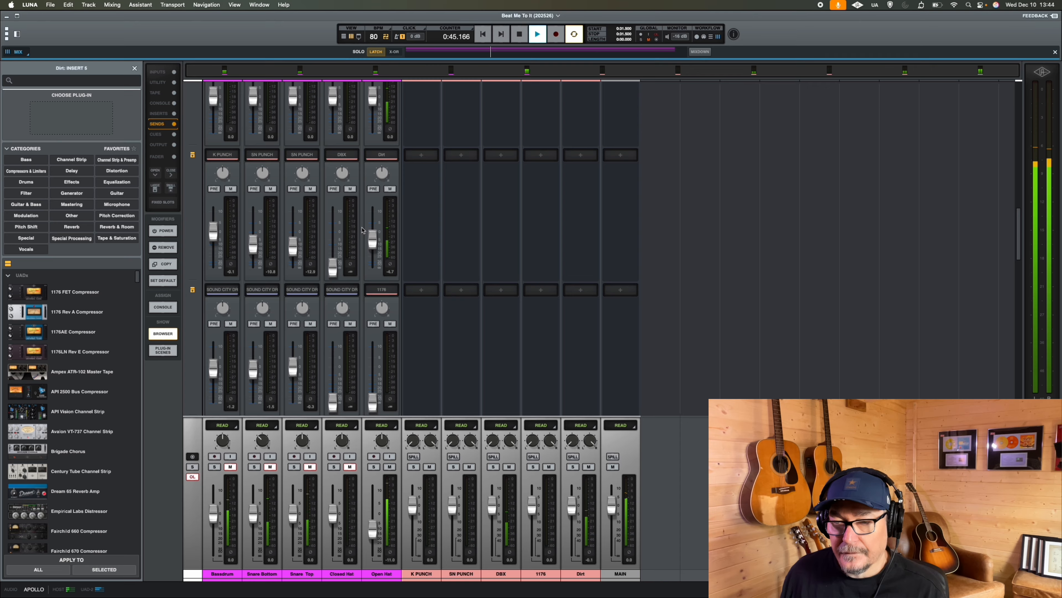
# Step: Lower the Dirt send on Open Hat all the way to -∞ during playback, and stop the drums
pyautogui.moveTo(363, 240); pyautogui.dragTo(363, 242)
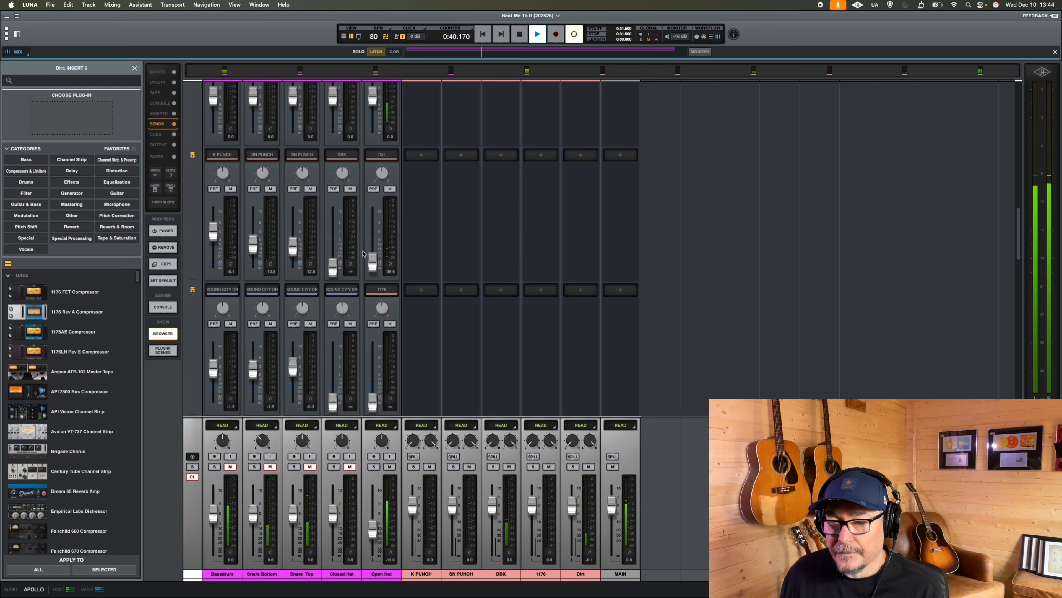
pyautogui.moveTo(363, 258); pyautogui.dragTo(363, 262)
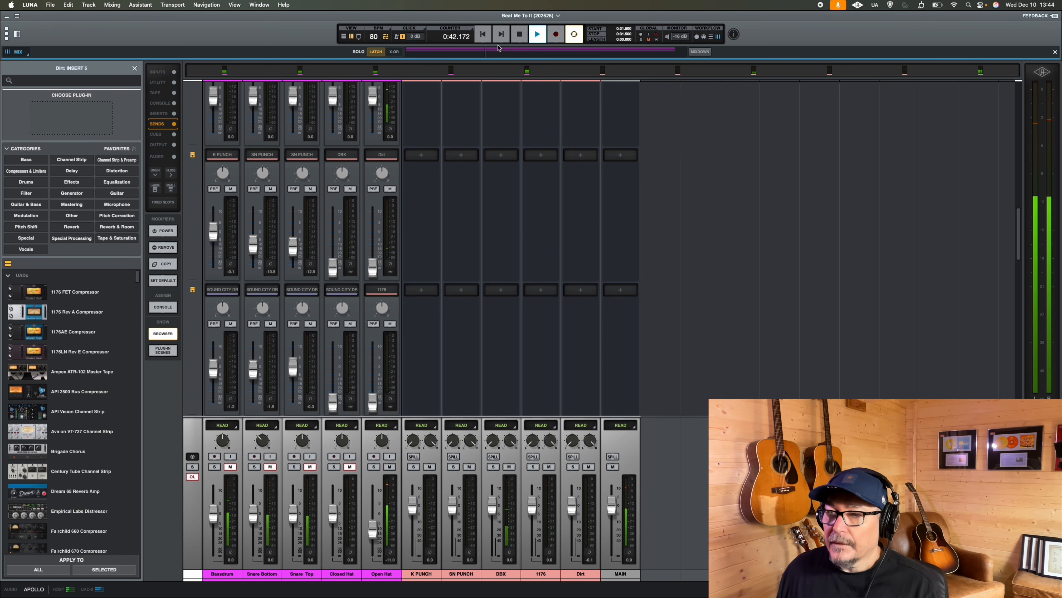
pyautogui.click(518, 34)
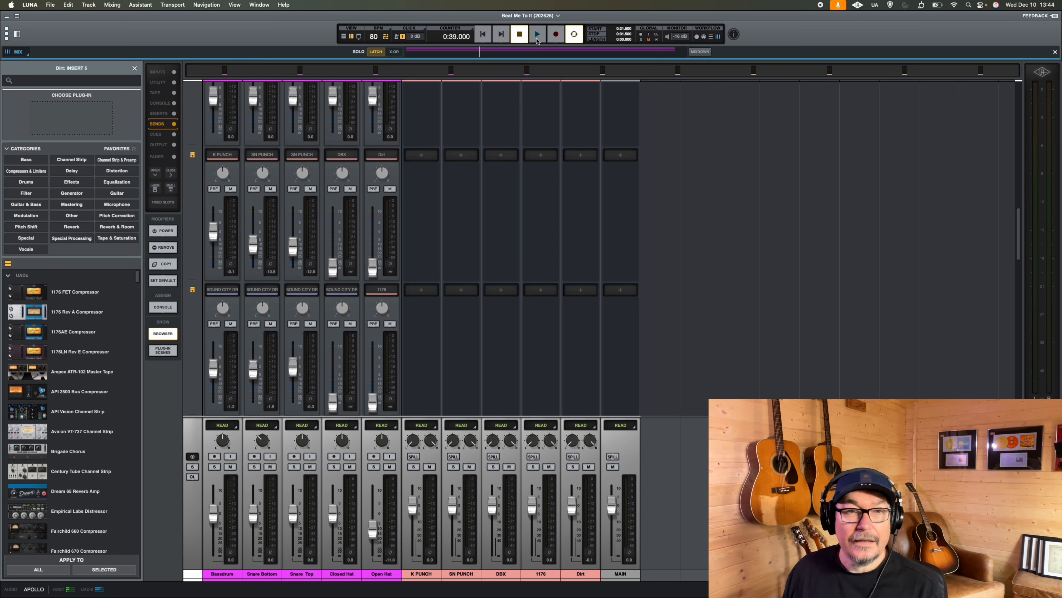
# Step: Play the full drum kit, raise Open Hat's Dirt send to about -15 dB and bring up its 1176 send slightly, and stop playback
pyautogui.click(537, 38)
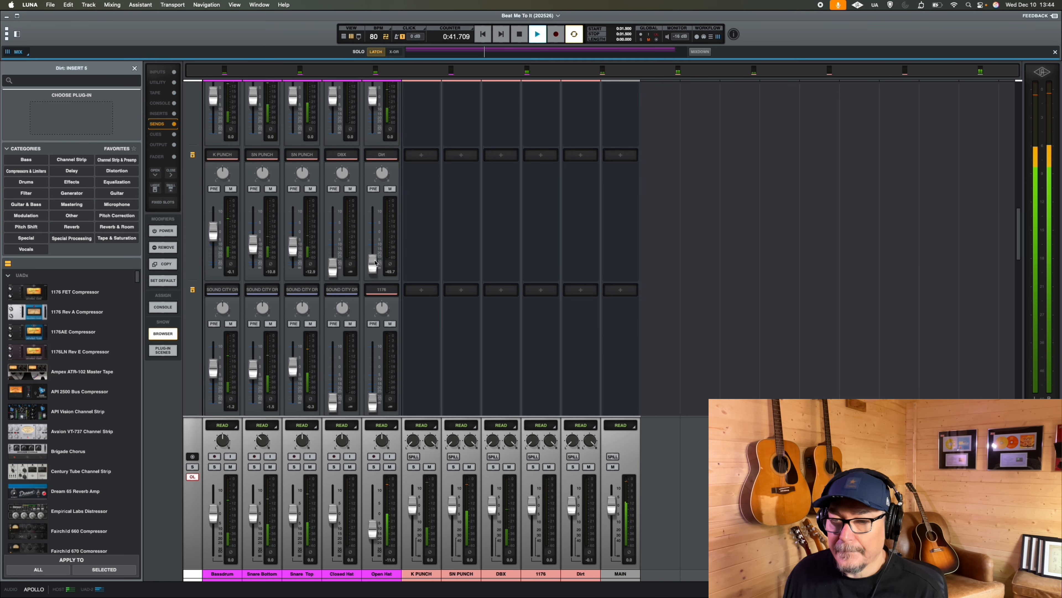
pyautogui.moveTo(373, 267); pyautogui.dragTo(370, 239)
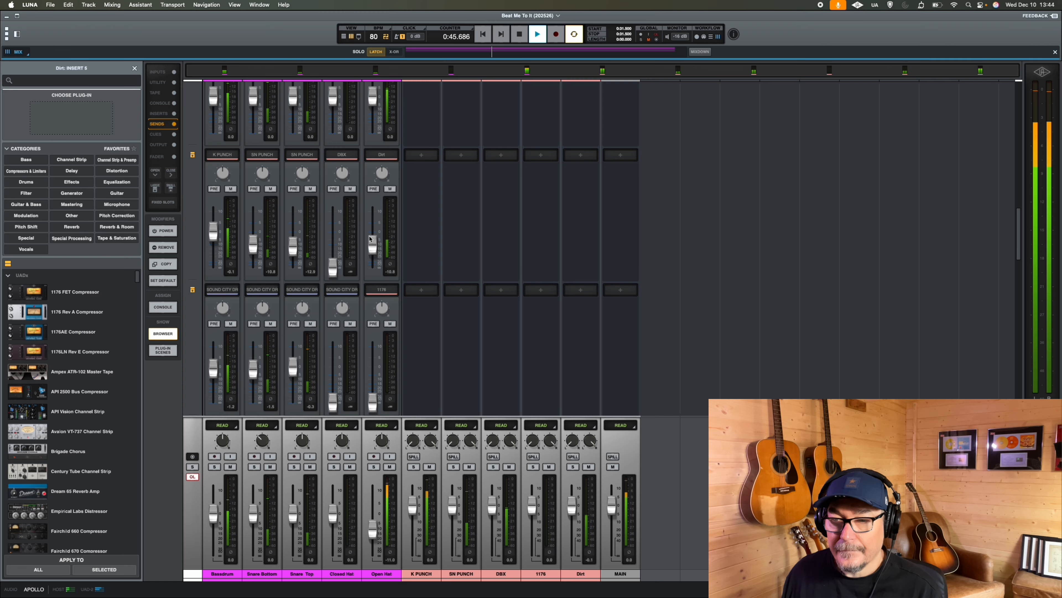
pyautogui.moveTo(372, 403); pyautogui.dragTo(374, 388)
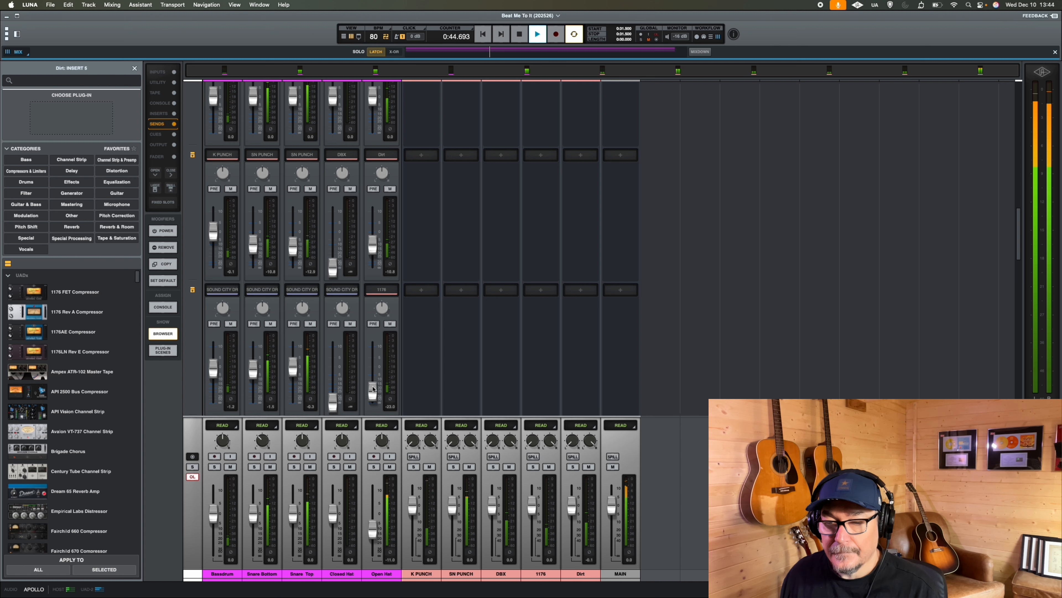
pyautogui.click(521, 35)
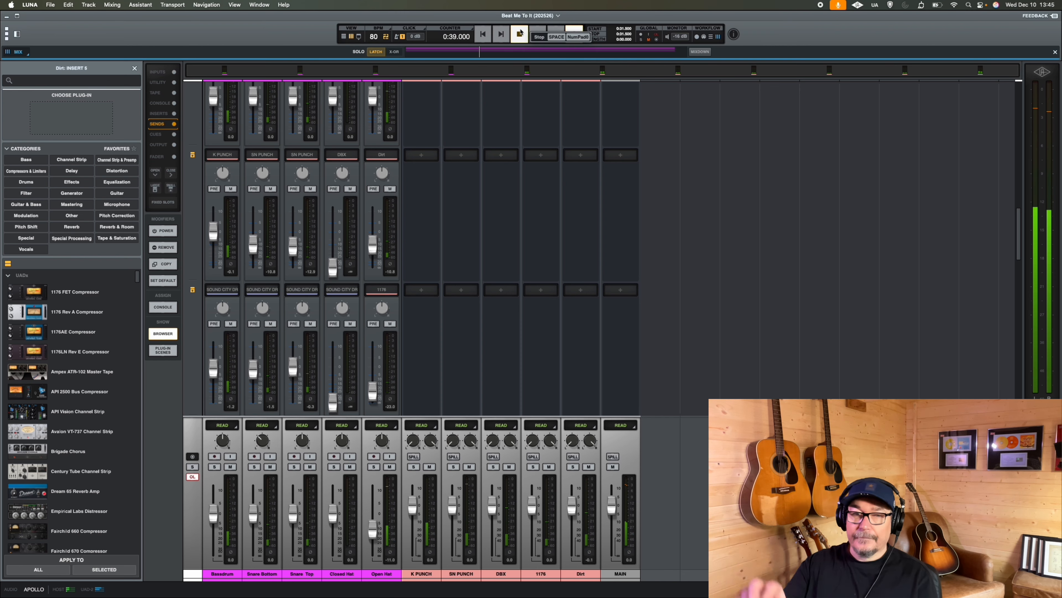